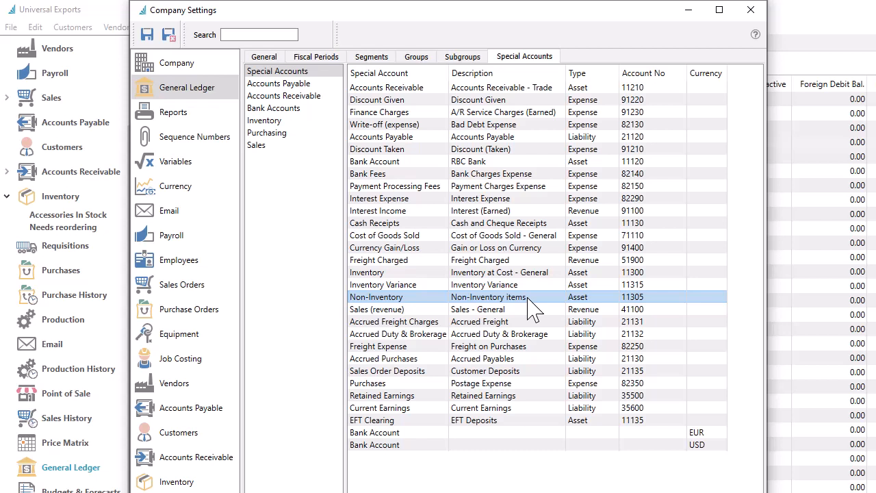
# Step: Review the Non-Inventory special account in the company settings and the Non-Inventory Items permission in the user's Sales Orders settings
pyautogui.click(527, 310)
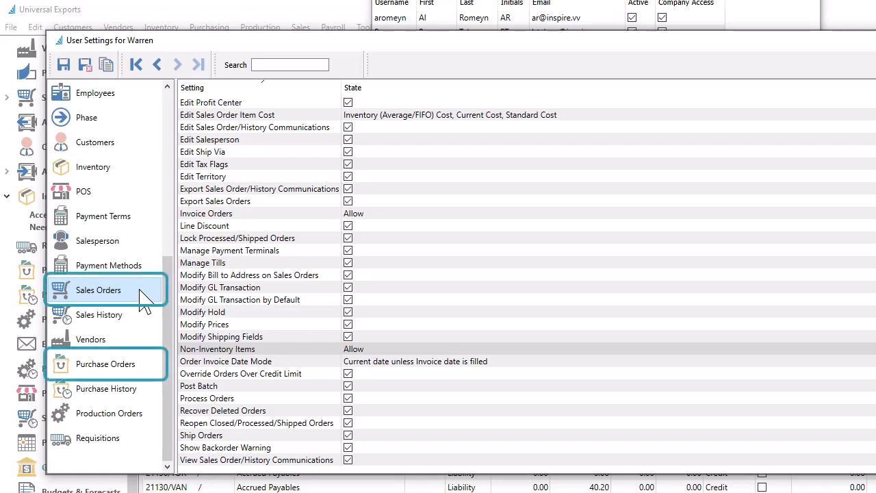
pyautogui.click(363, 349)
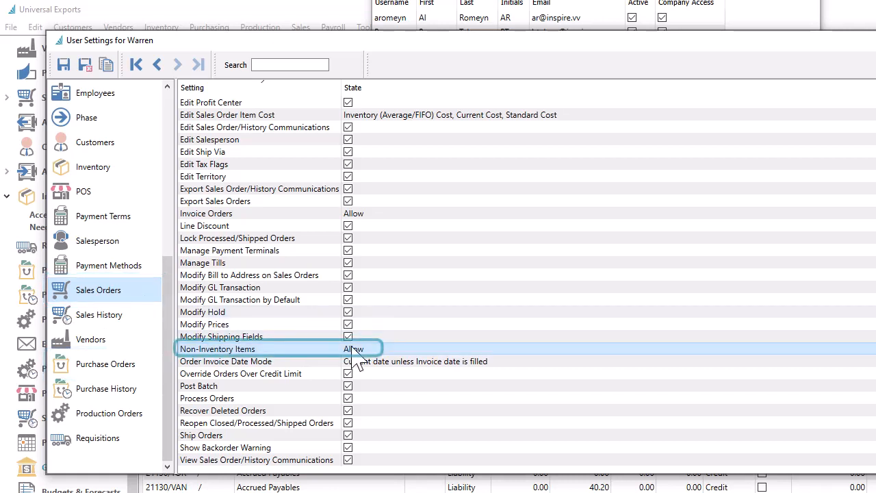
pyautogui.click(382, 352)
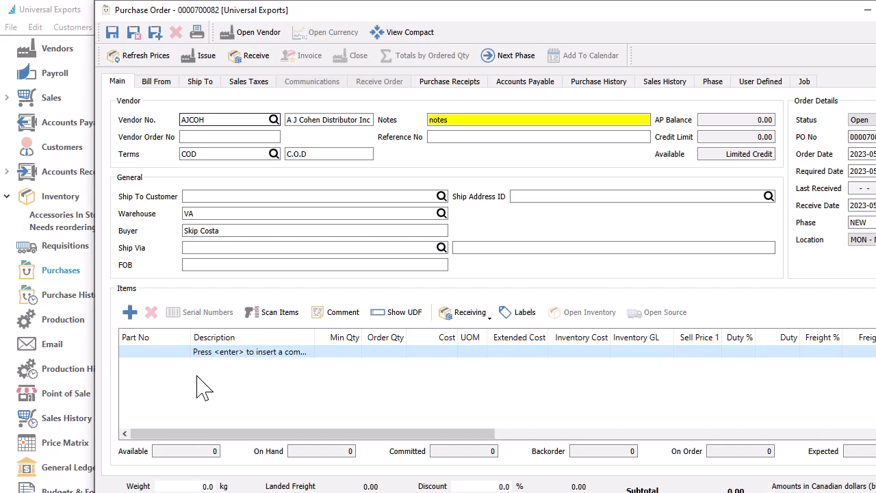
# Step: Add part PENS from warehouse VA to the purchase order as a non-inventory item
pyautogui.click(175, 353)
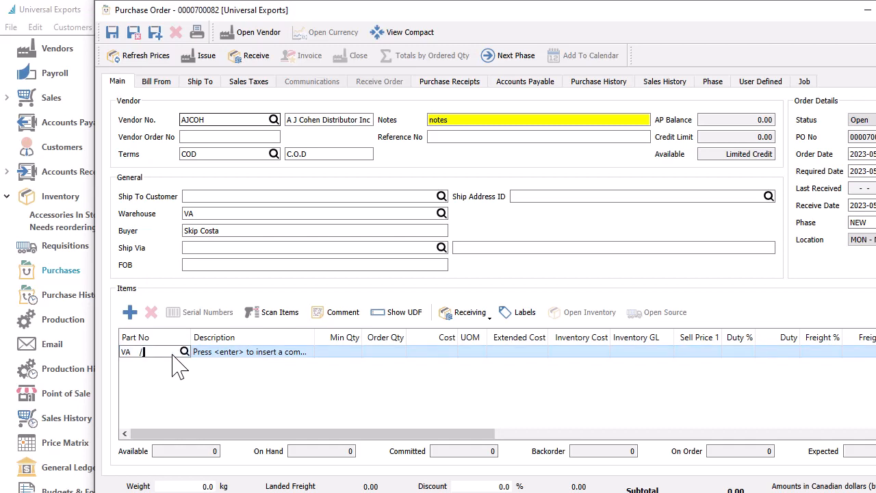
pyautogui.write('PE')
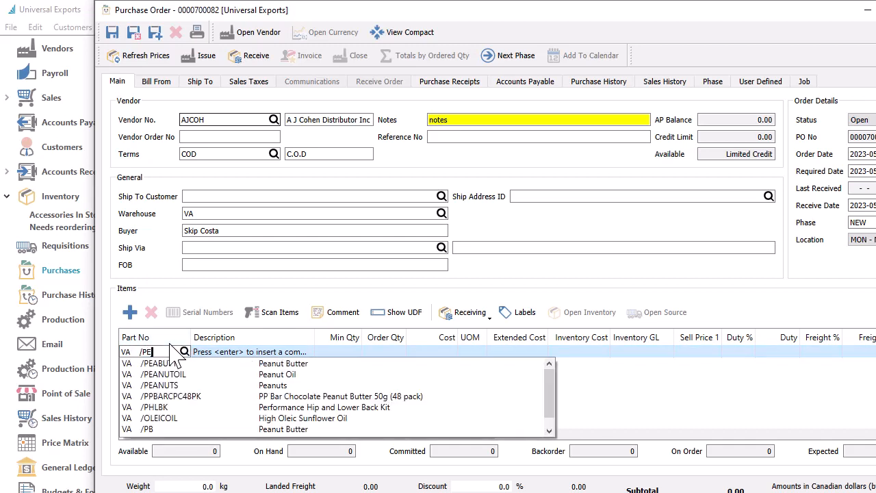
pyautogui.write('NS')
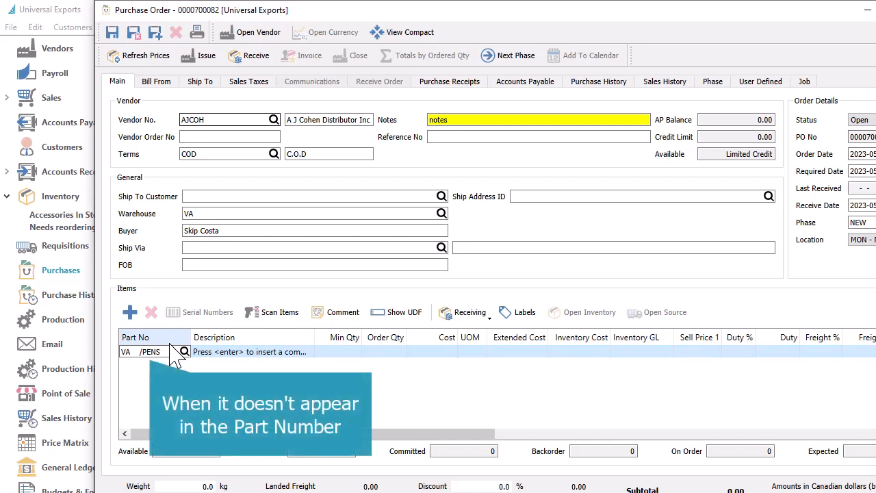
pyautogui.press('Return')
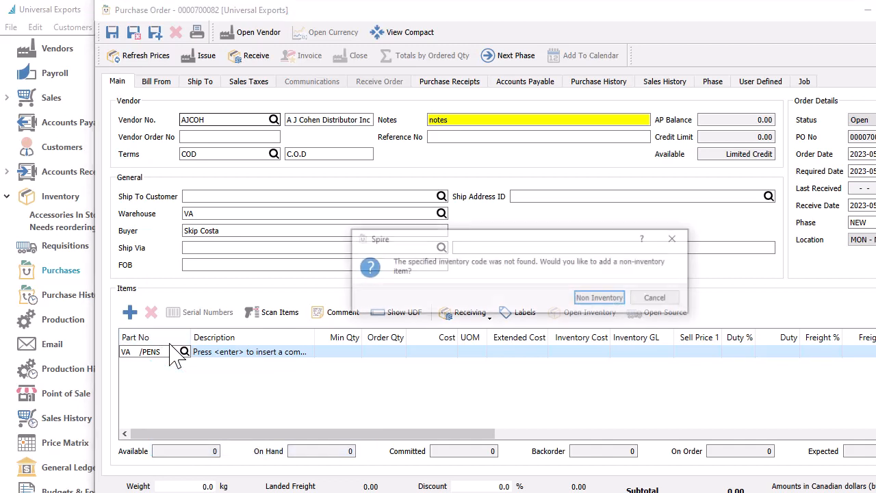
pyautogui.click(600, 299)
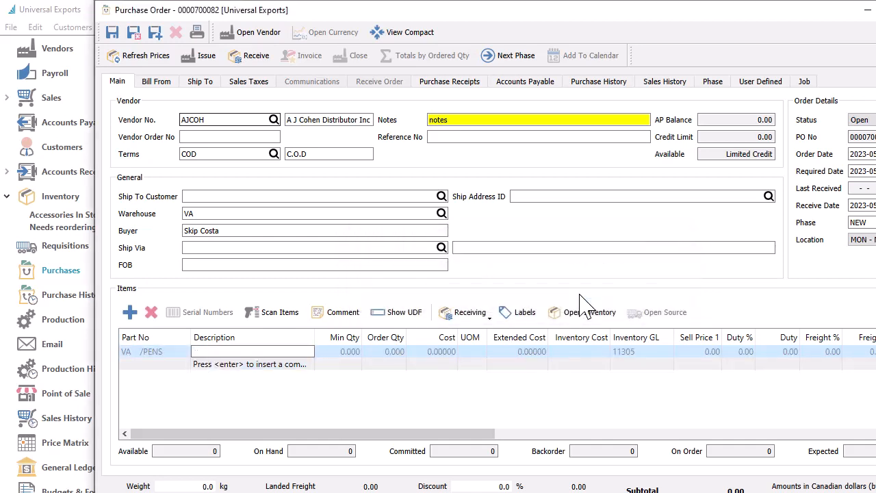
# Step: Fill in the PENS purchase line with description Pens, order quantity 1000 and cost 0.29
pyautogui.write('Pens')
pyautogui.press('Tab')
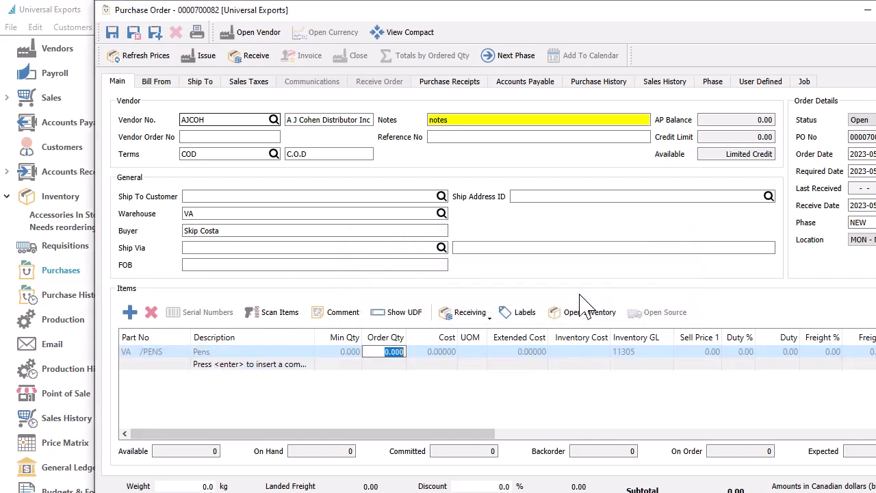
pyautogui.write('1000')
pyautogui.press('Tab')
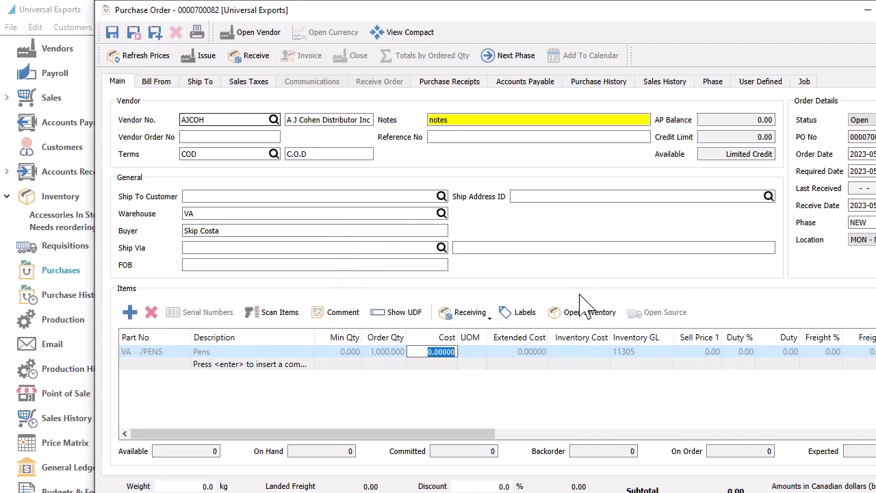
pyautogui.write('.29')
pyautogui.press('Tab')
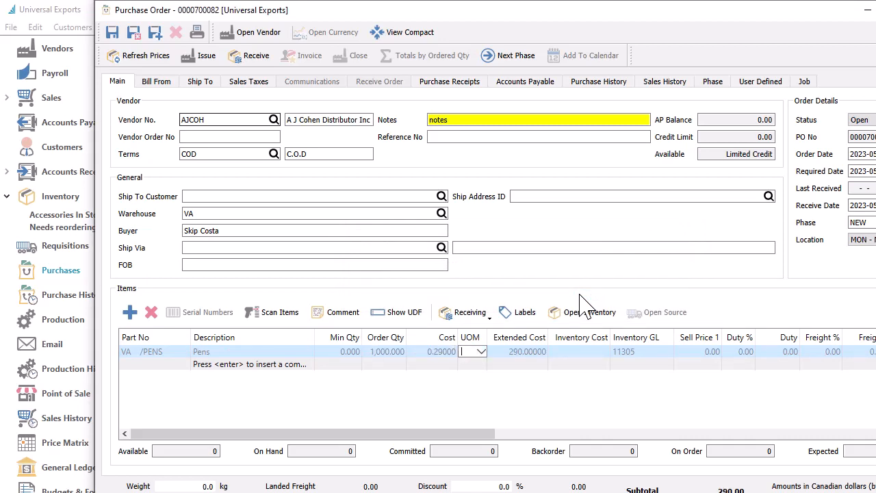
# Step: Set the PENS purchase line's Inventory GL to 82320, Office Expense
pyautogui.click(634, 352)
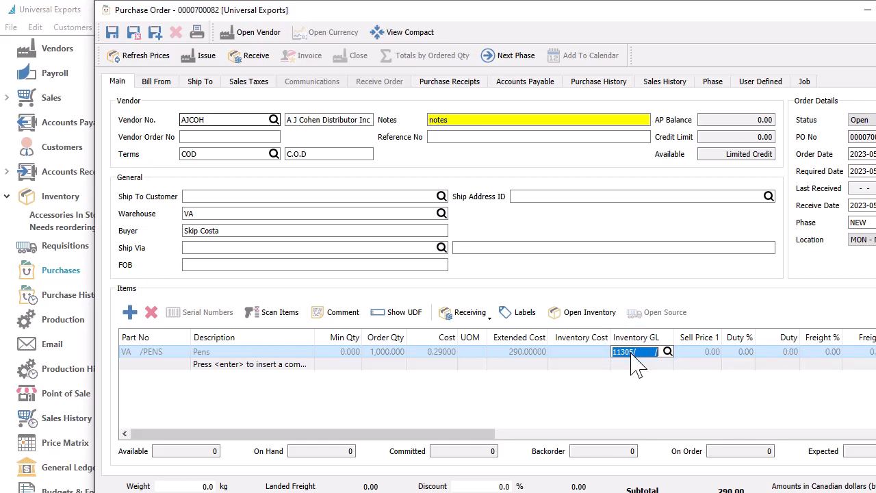
pyautogui.write('82320')
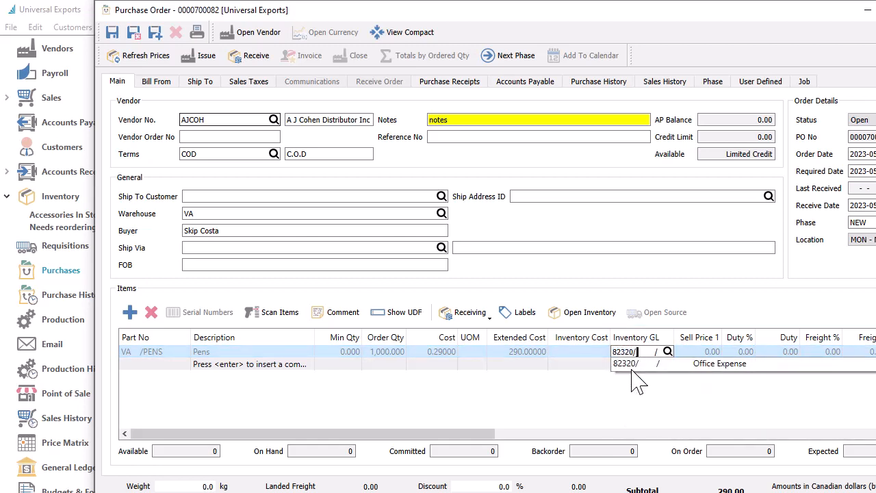
pyautogui.press('Tab')
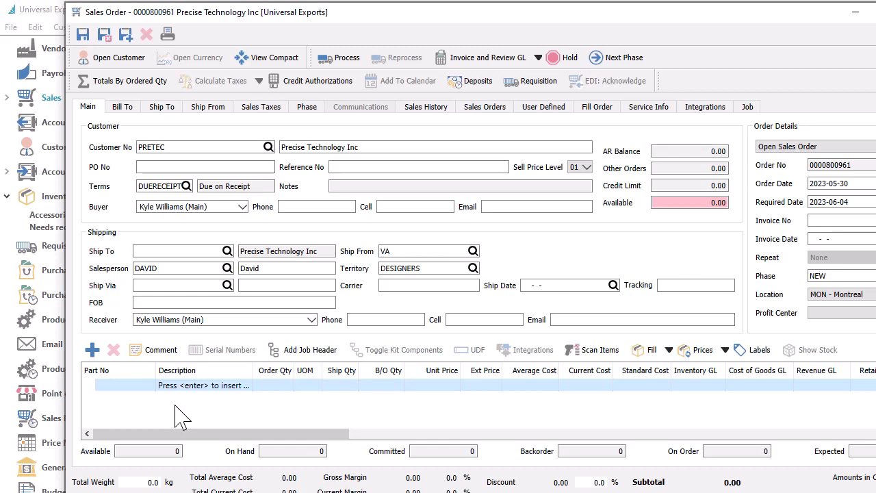
# Step: Add part PENS from warehouse VA to the Precise Technology Inc sales order as a non-inventory item
pyautogui.click(137, 385)
pyautogui.write('VA   /')
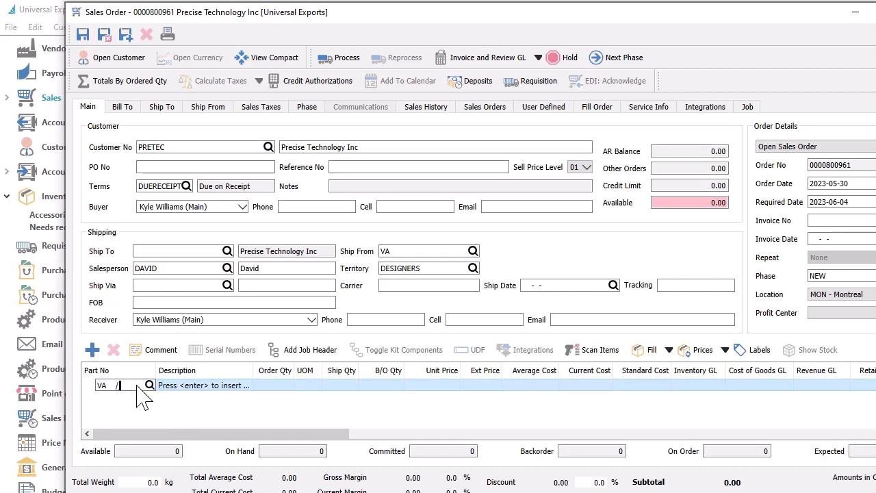
pyautogui.write('PENS')
pyautogui.press('Return')
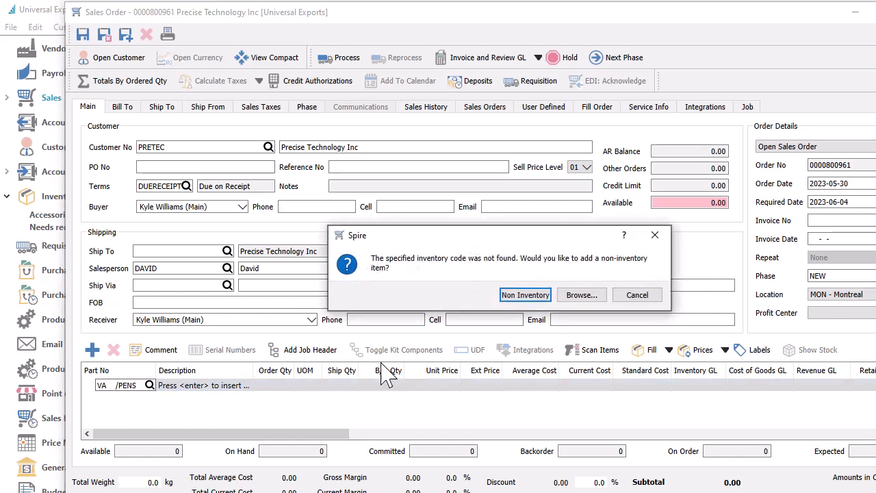
pyautogui.click(524, 295)
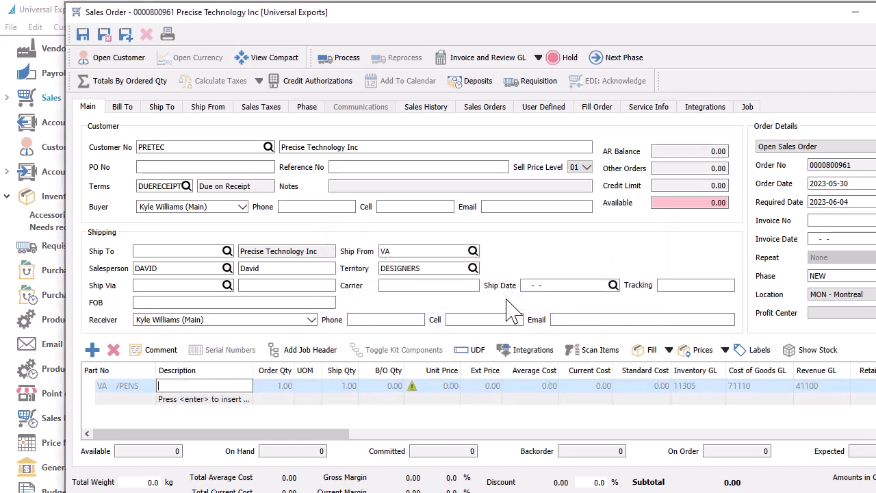
# Step: Fill in the PENS sales line with description Pens, order quantity 10 and unit price 0.75
pyautogui.write('Pens')
pyautogui.press('Tab')
pyautogui.write('10')
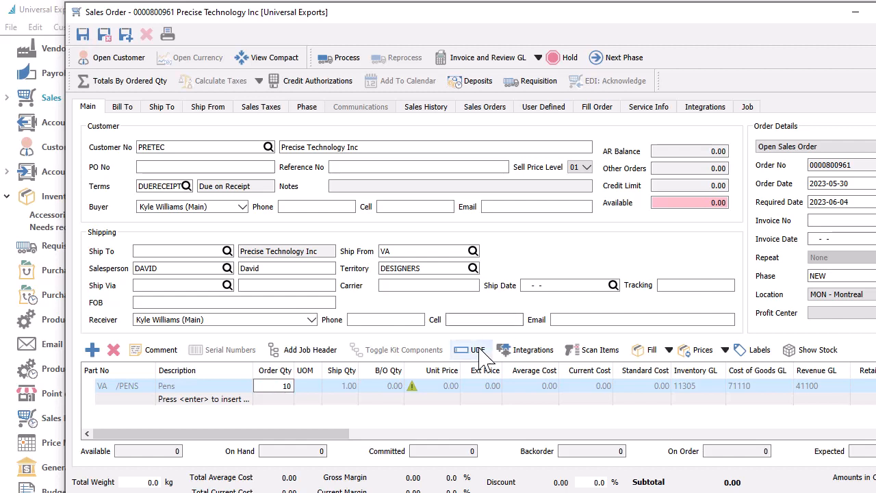
pyautogui.click(454, 387)
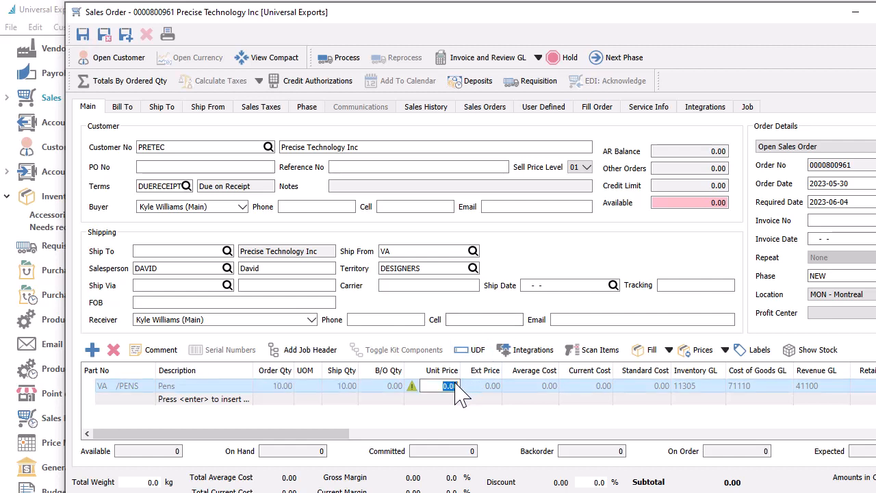
pyautogui.write('.75')
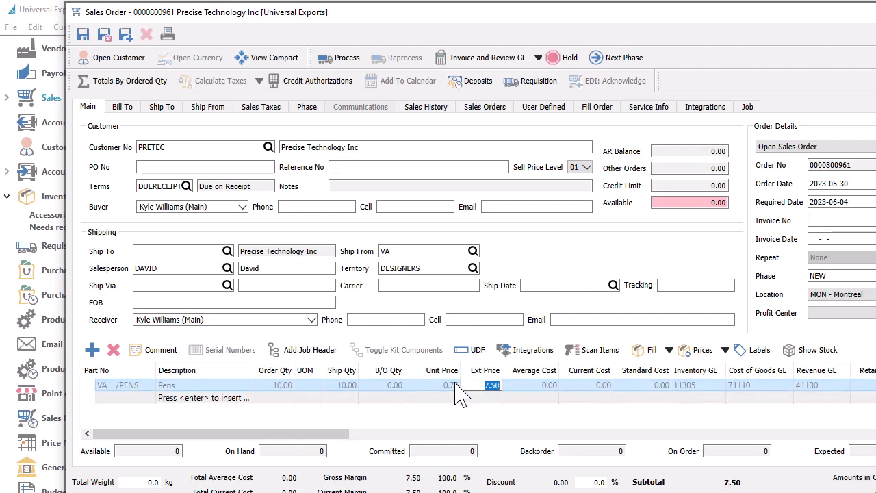
# Step: Set the average cost of the PENS sales line to 0.29
pyautogui.click(689, 389)
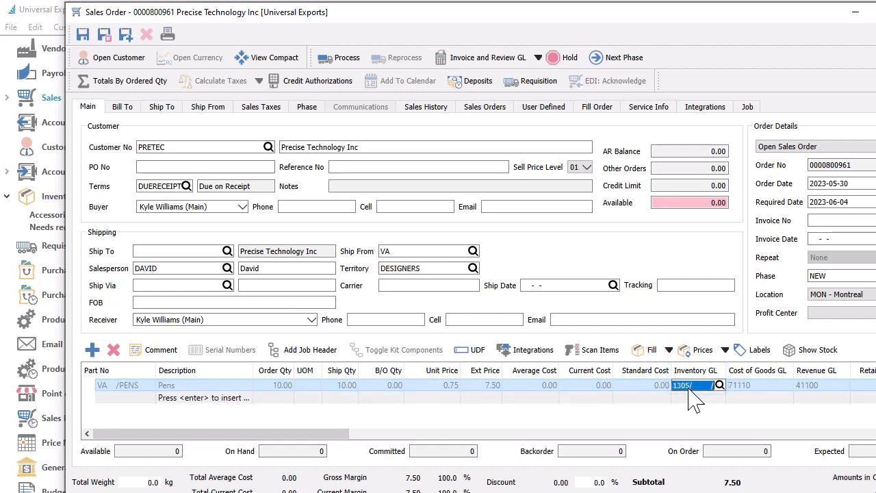
pyautogui.click(538, 387)
pyautogui.write('.29')
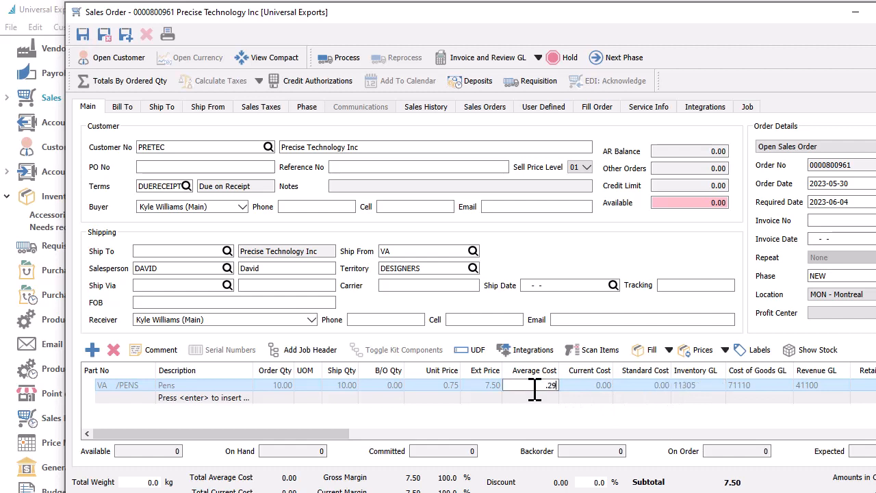
pyautogui.press('Tab')
pyautogui.click(538, 415)
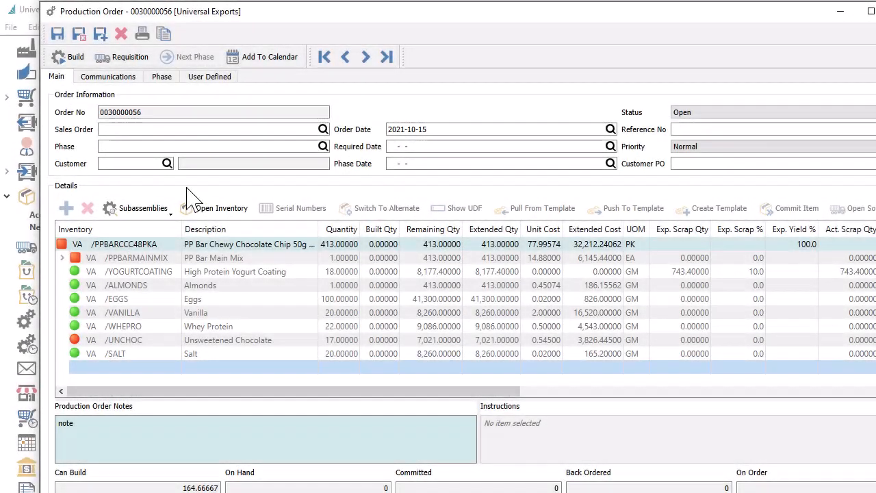
# Step: Add non-inventory component MAGIC from warehouse VA below Salt in the production order and open its unit cost for editing
pyautogui.click(160, 369)
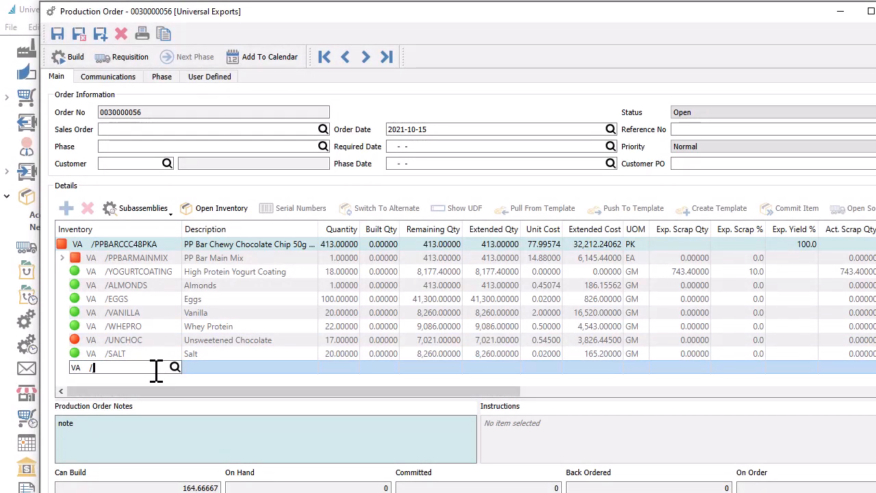
pyautogui.write('MAGIC')
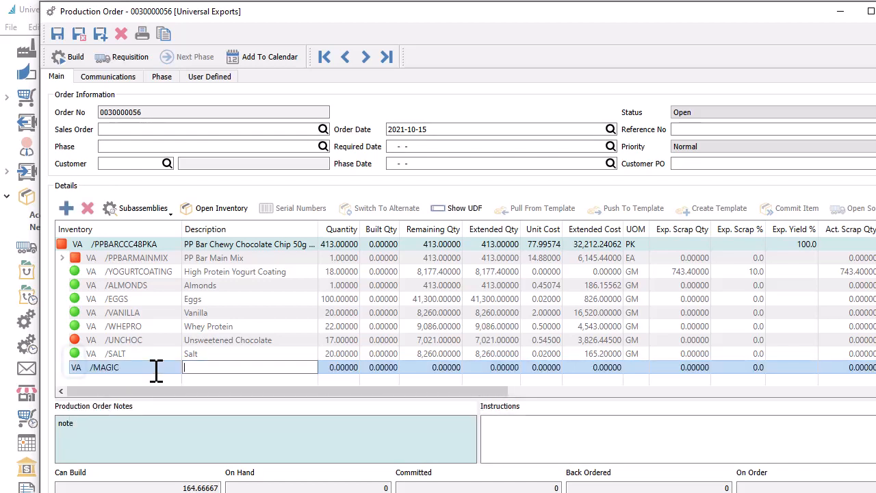
pyautogui.click(74, 370)
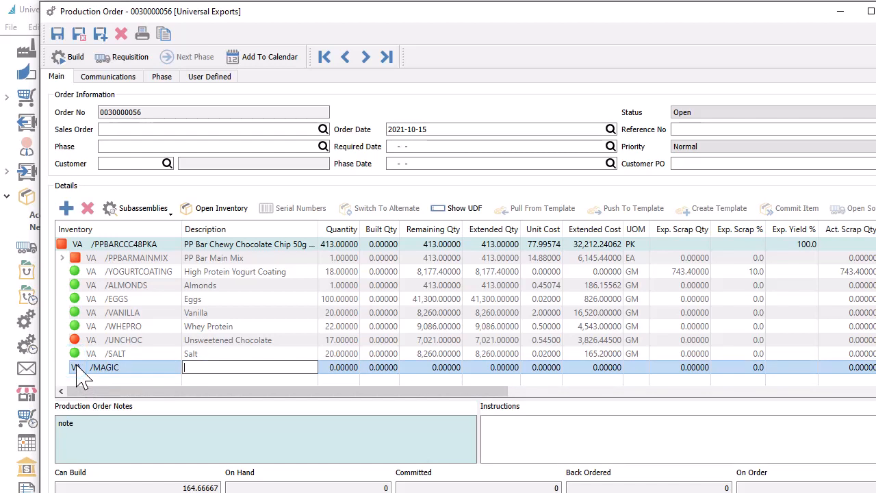
pyautogui.click(541, 371)
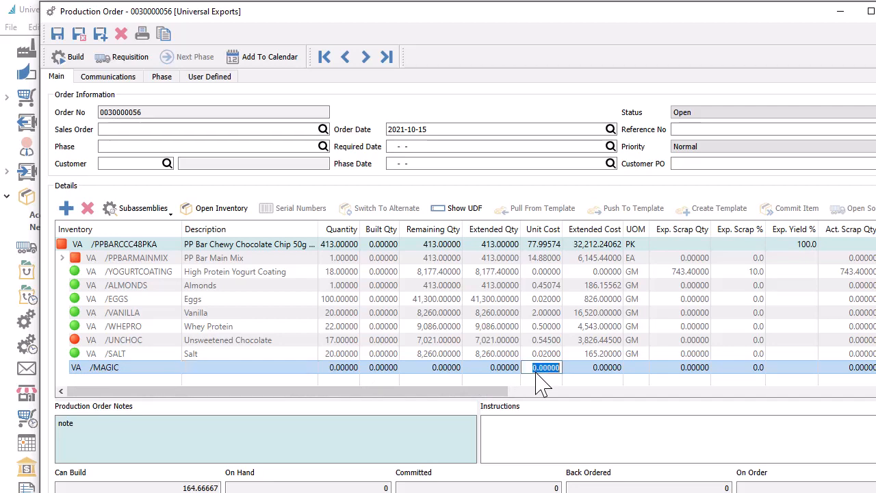